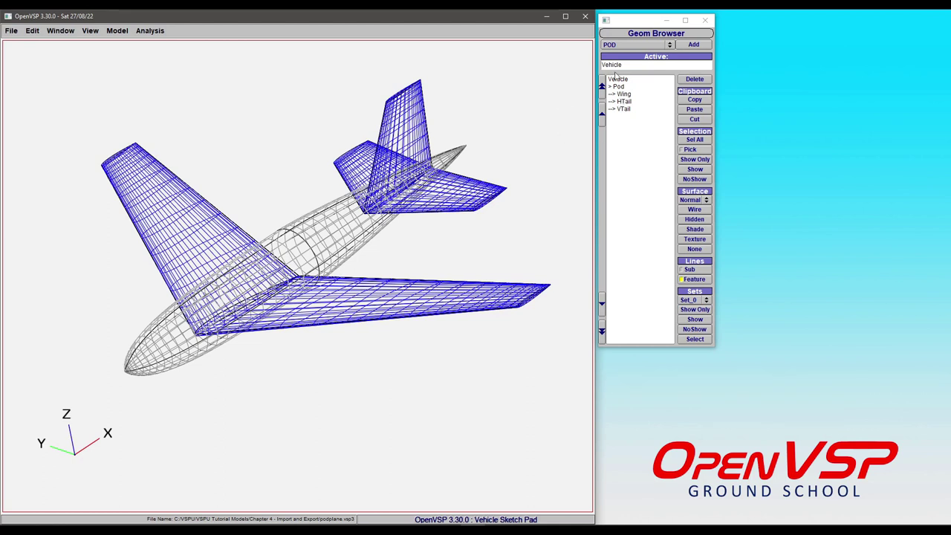
- With Pod selected, import testprop.bem as a Blade Element propeller and open the PropGeom editor
click(621, 87)
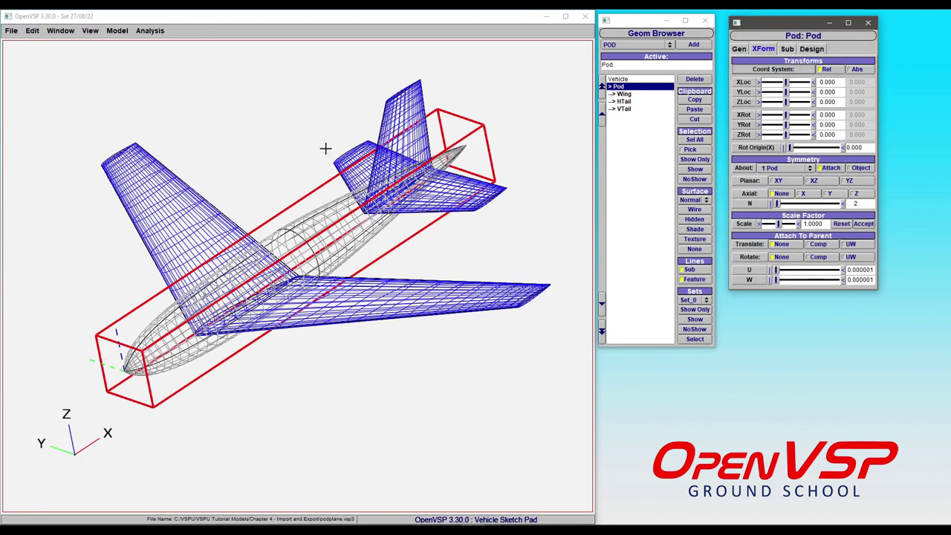
click(12, 31)
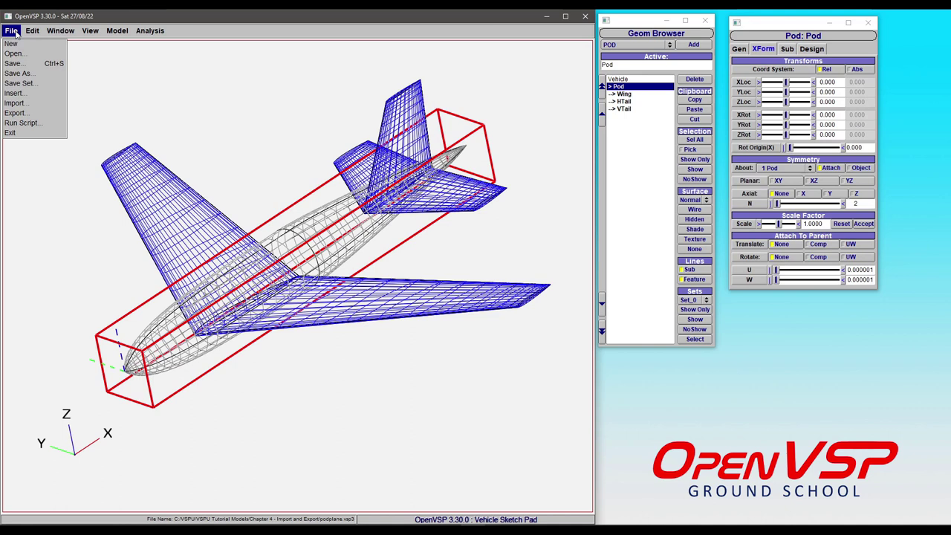
click(16, 103)
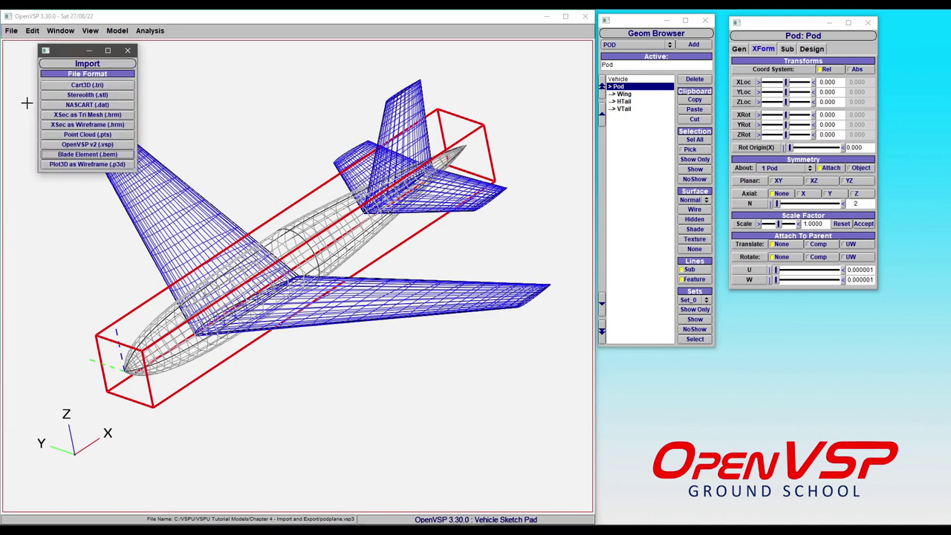
click(88, 154)
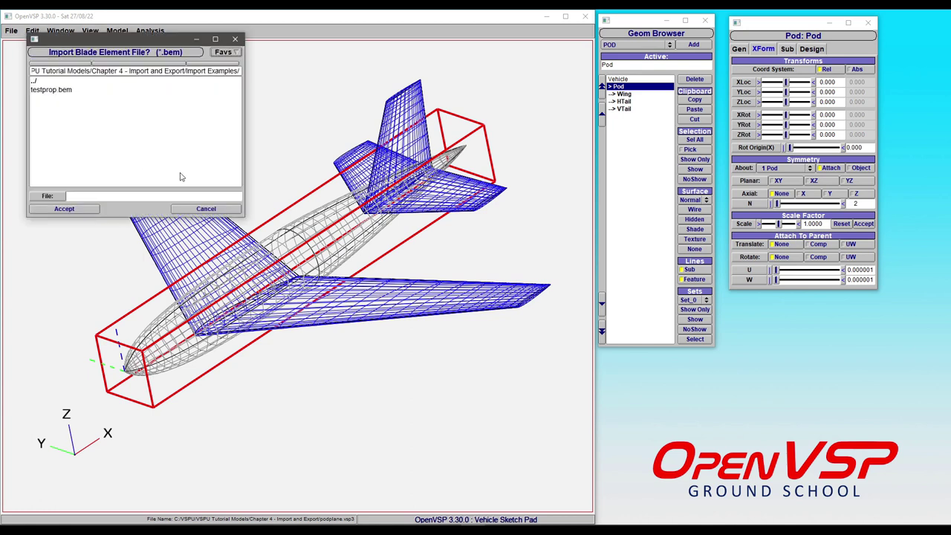
click(64, 94)
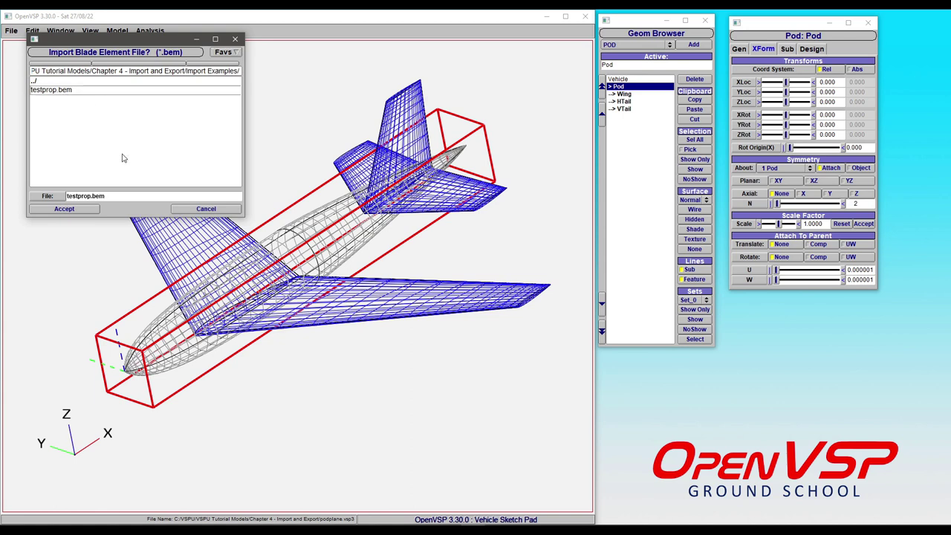
click(65, 209)
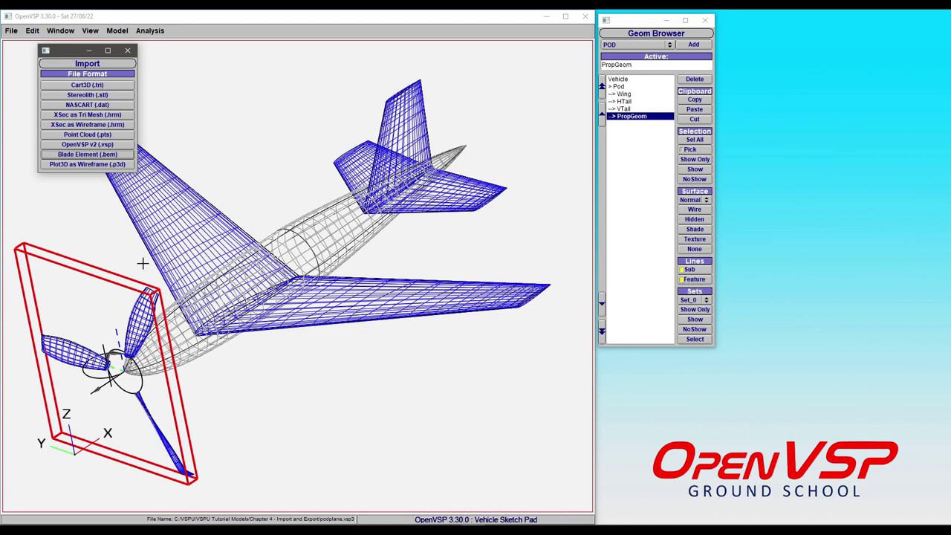
double_click(629, 116)
- Show the Tangential curve in the PropGeom Blade tab's curve editor
click(878, 50)
click(869, 49)
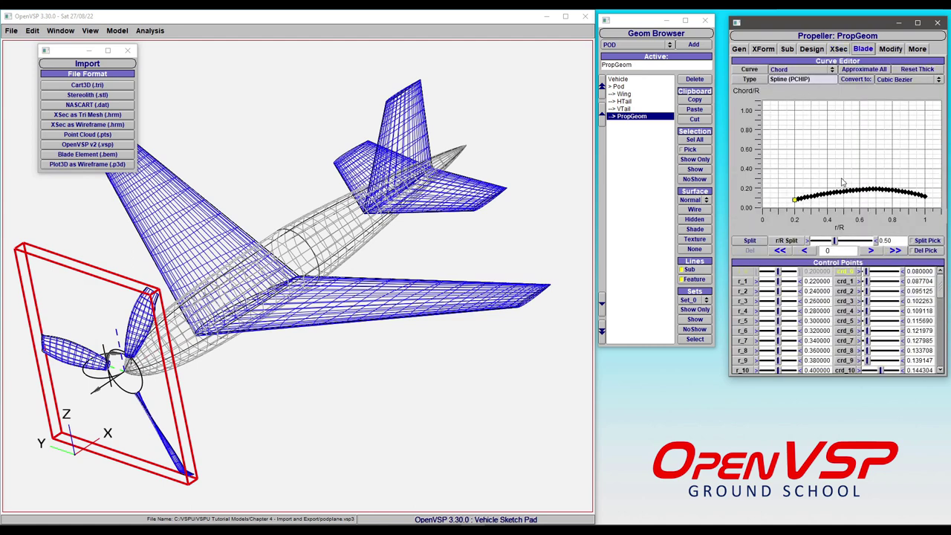
click(828, 70)
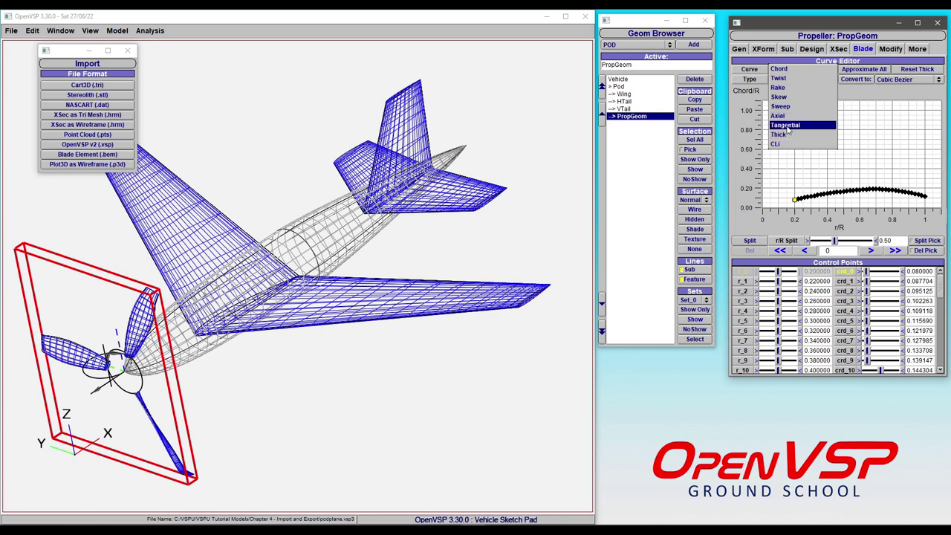
click(785, 125)
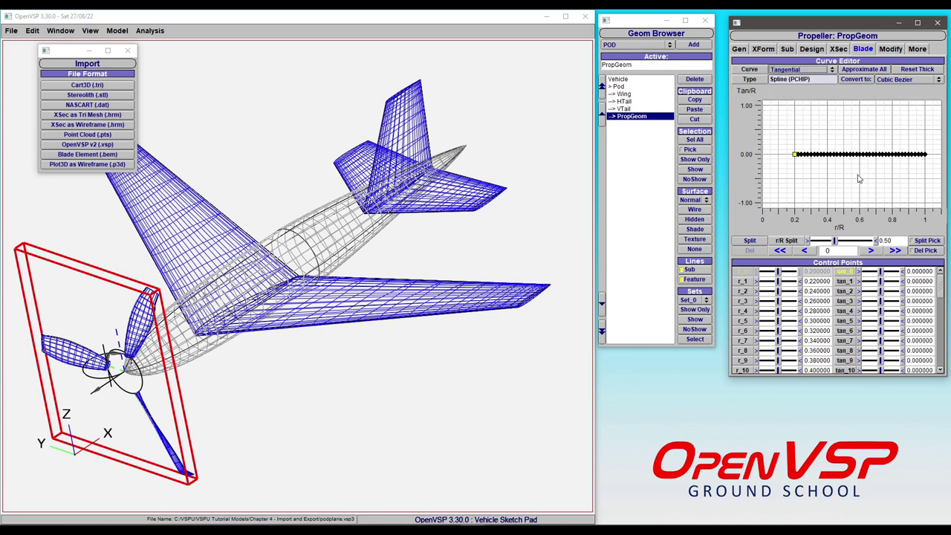
- Convert the tangential blade curve to an Approximate Cubic Bezier
click(897, 79)
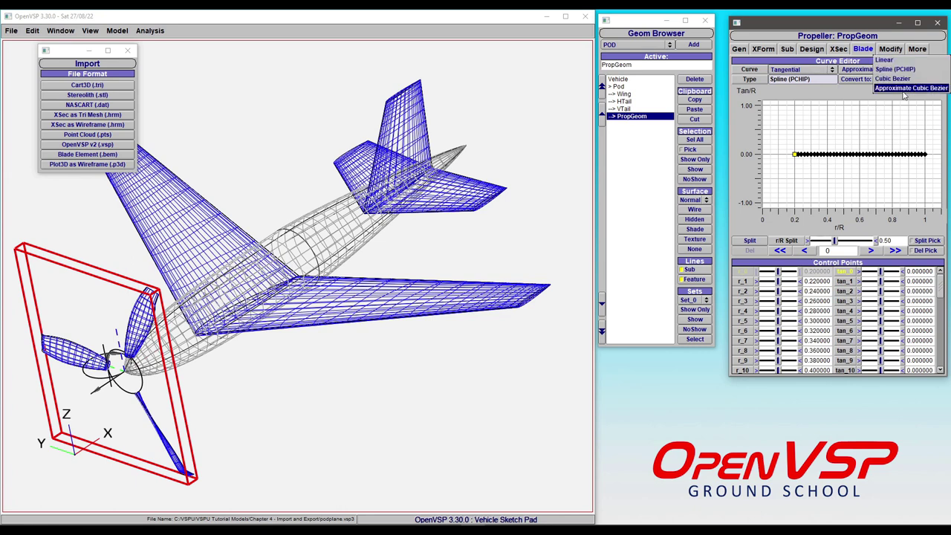
click(905, 101)
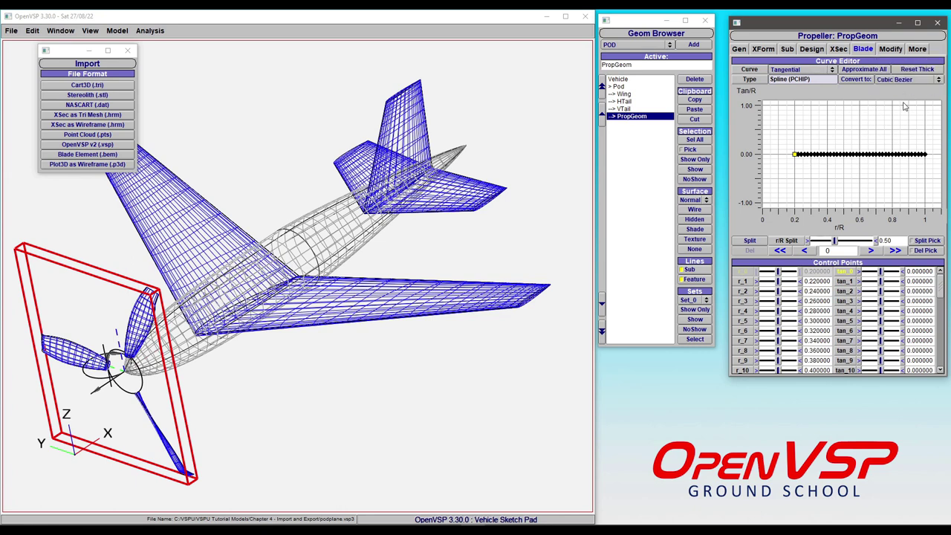
click(862, 82)
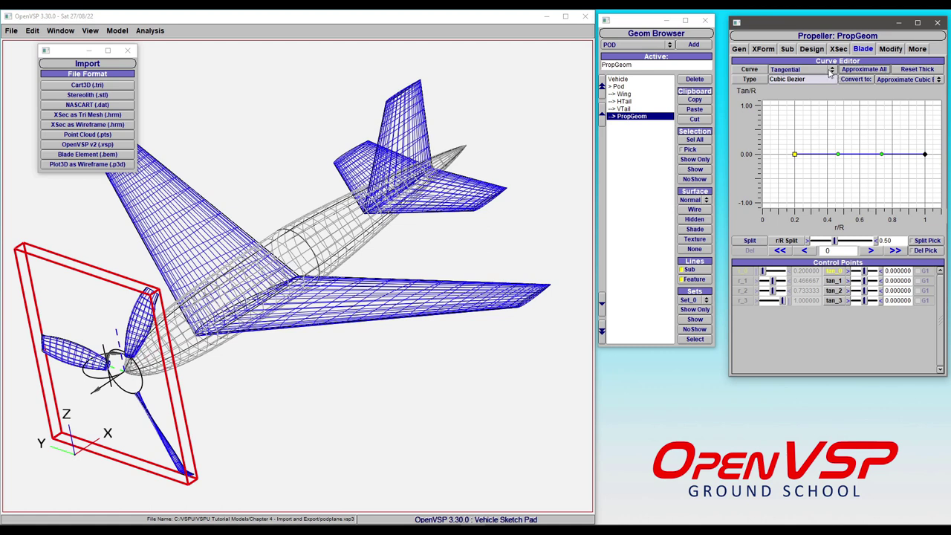
click(830, 70)
- Display the Chord curve and cycle the Convert to options, leaving Linear chosen
click(801, 23)
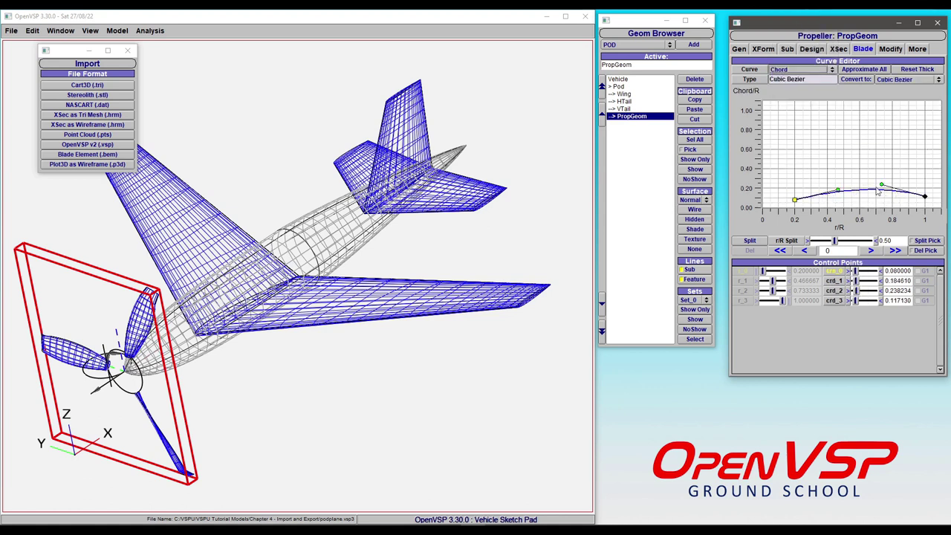
click(892, 79)
click(896, 83)
click(897, 80)
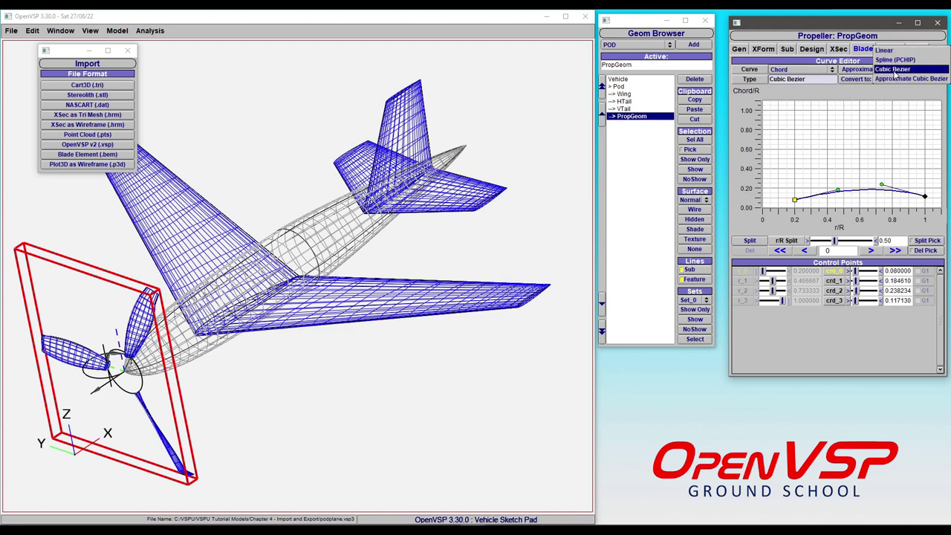
click(899, 60)
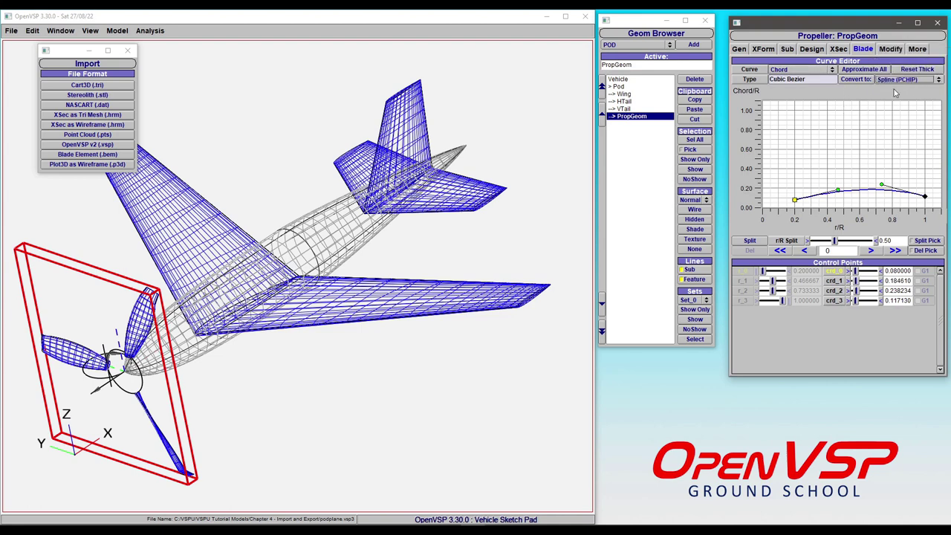
click(897, 83)
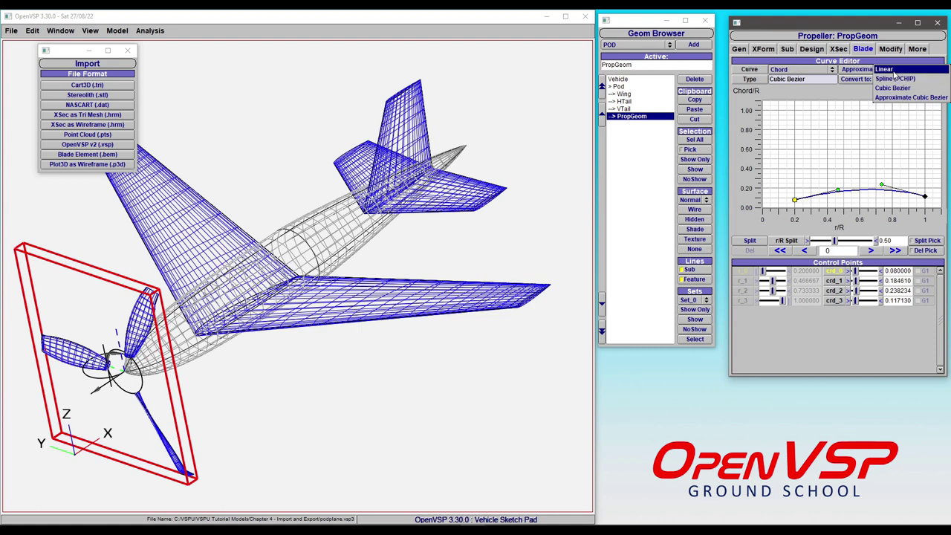
click(896, 76)
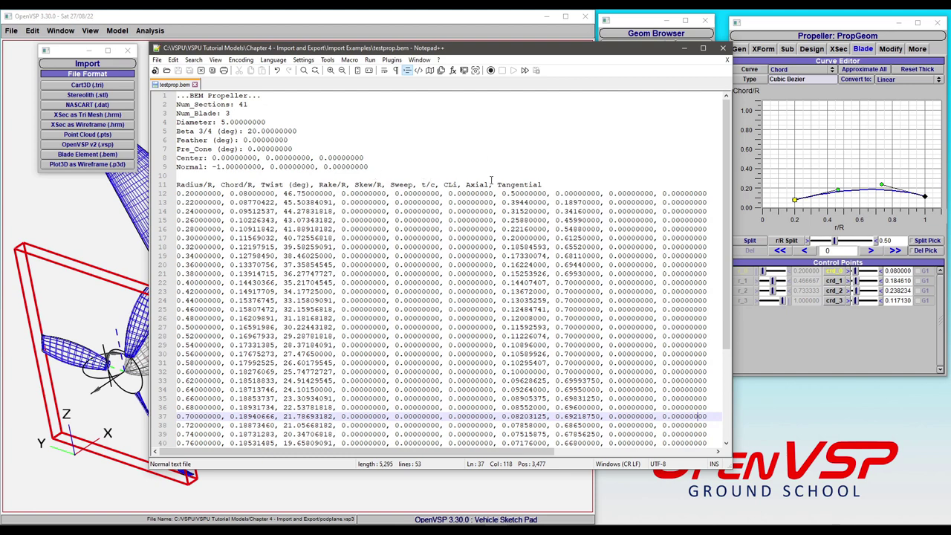
- Review testprop.bem's 3-blade, 41-section radius, chord and twist table in Notepad++
click(817, 71)
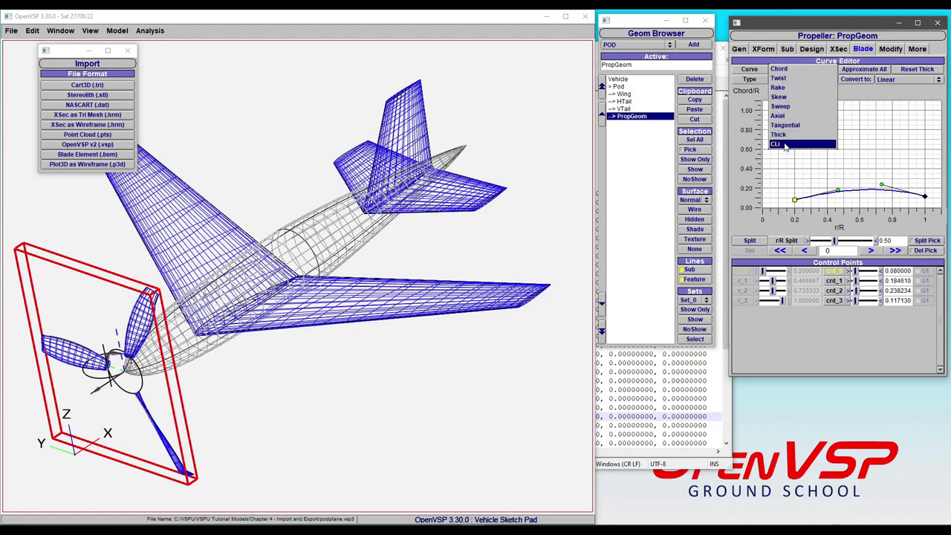
click(660, 379)
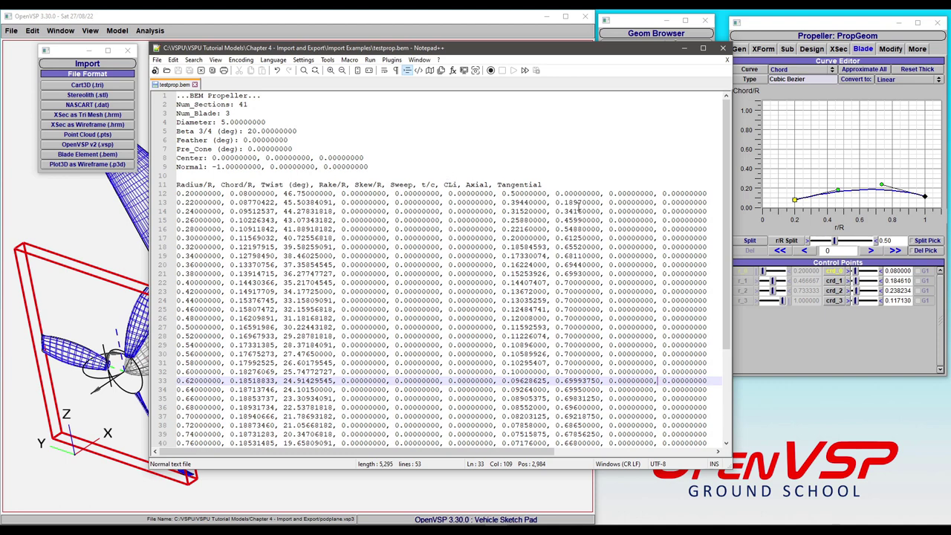
scroll(586, 286, down, 5)
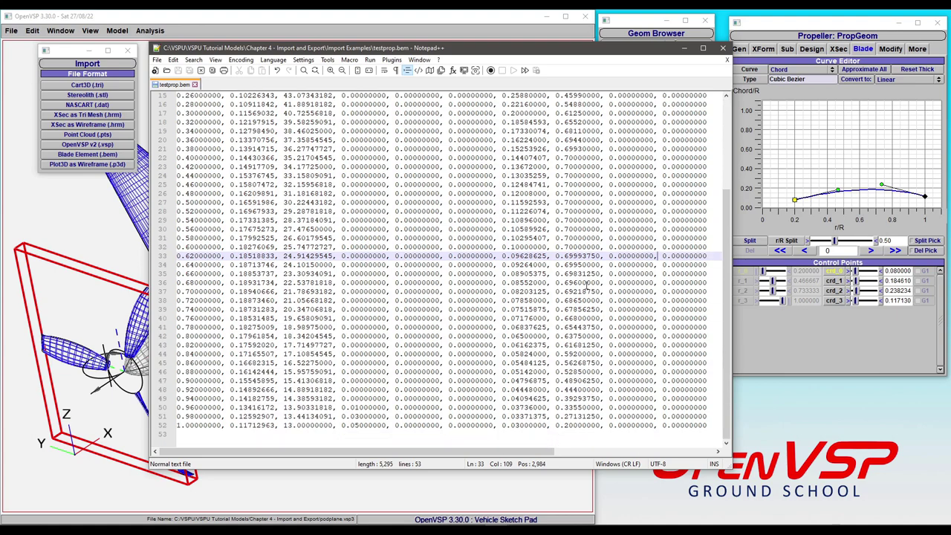
scroll(587, 286, up, 5)
- Show the blade's Thick (thickness-to-chord) curve in the curve editor
click(798, 70)
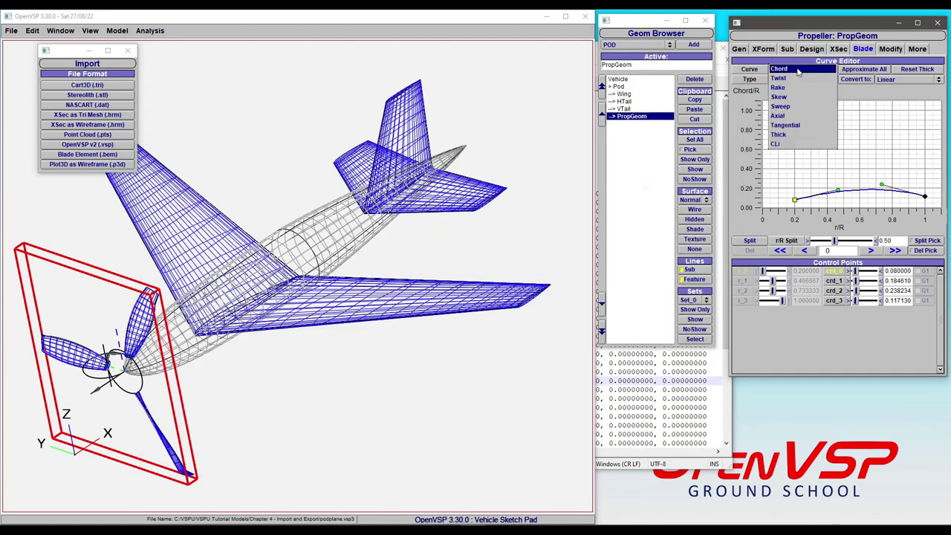
click(787, 134)
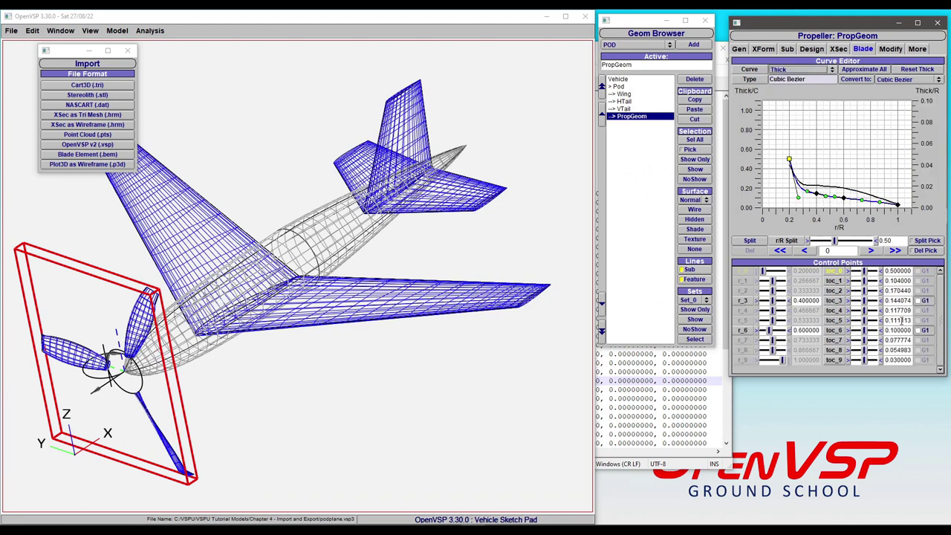
click(838, 51)
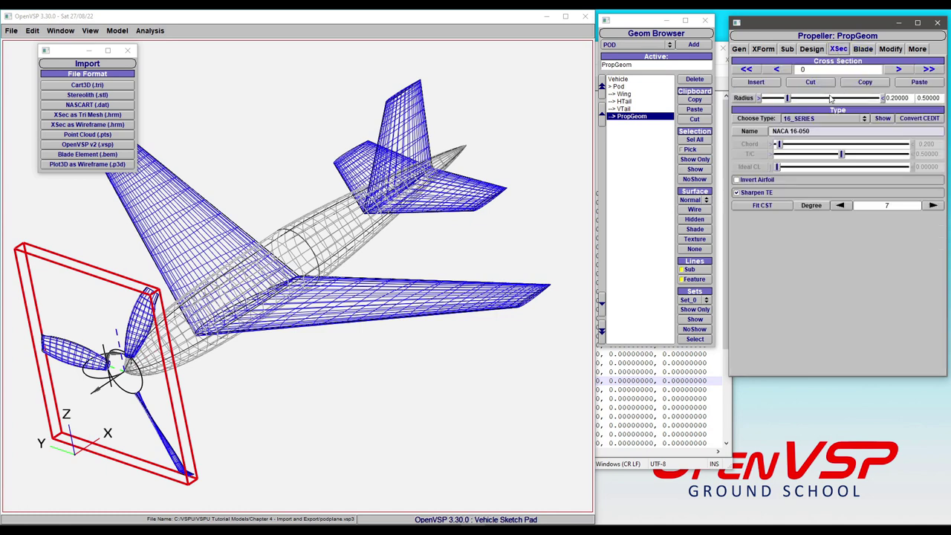
- Step from the NACA 16-050 root section to cross-section 1, NACA 16-203 at radius 1.0
click(898, 69)
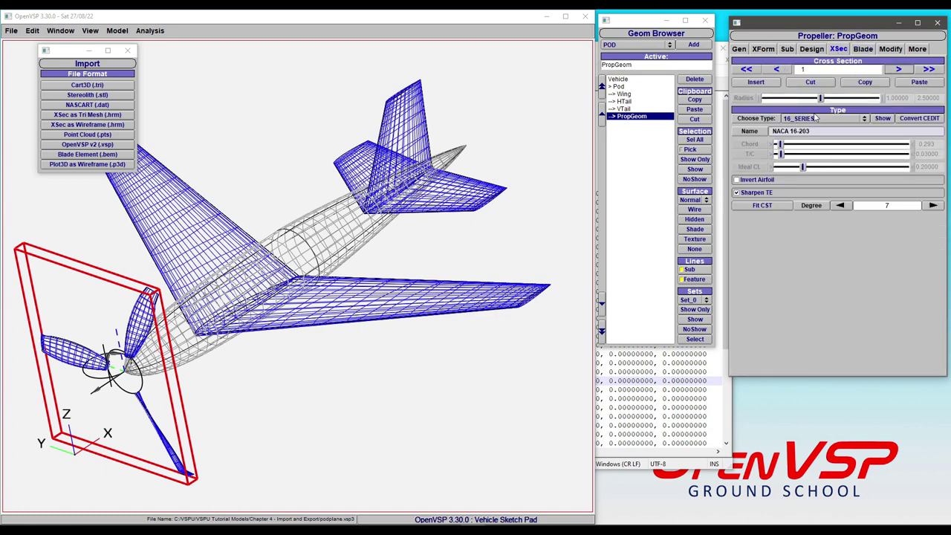